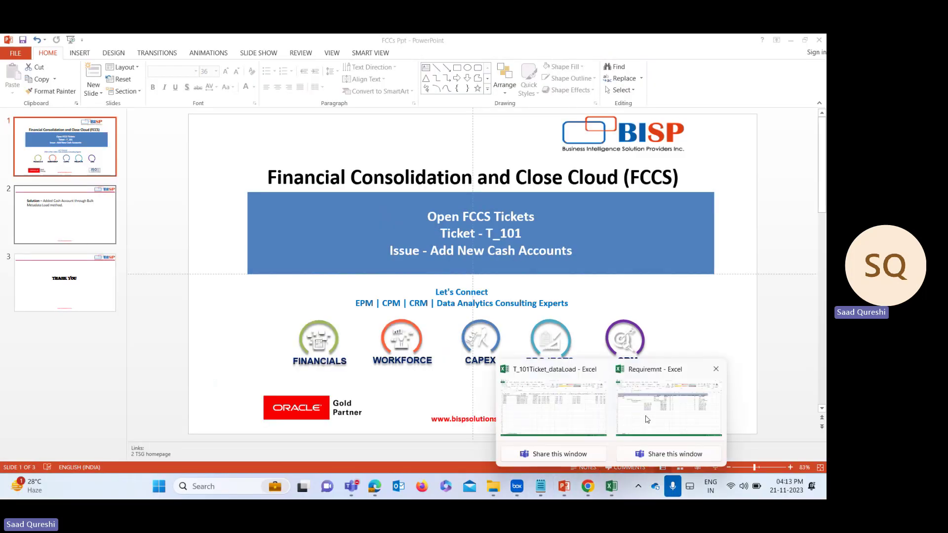
- In the Requiremnt workbook, review the six new Cash Details accounts 4400011–4400016 and their names
{"action": "left_click", "coordinate": [647, 420]}
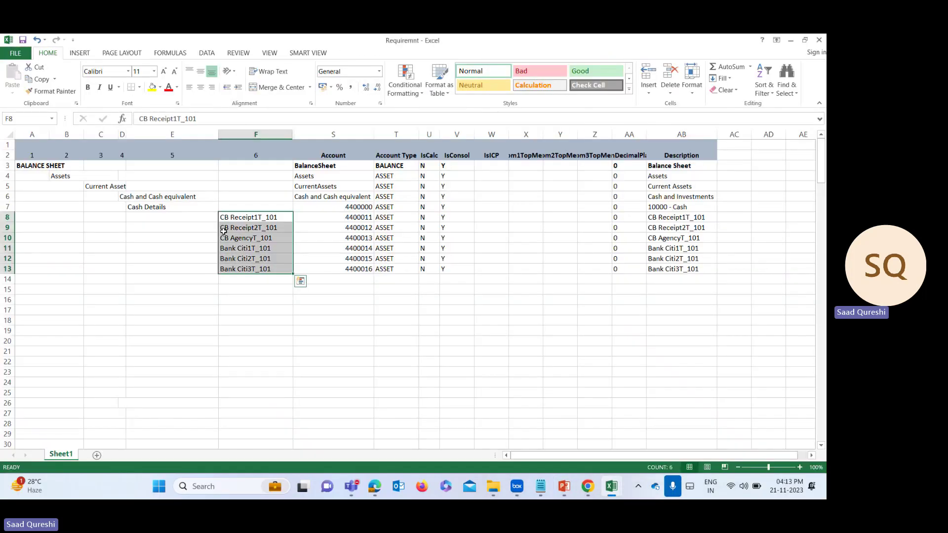
{"action": "left_click", "coordinate": [245, 218]}
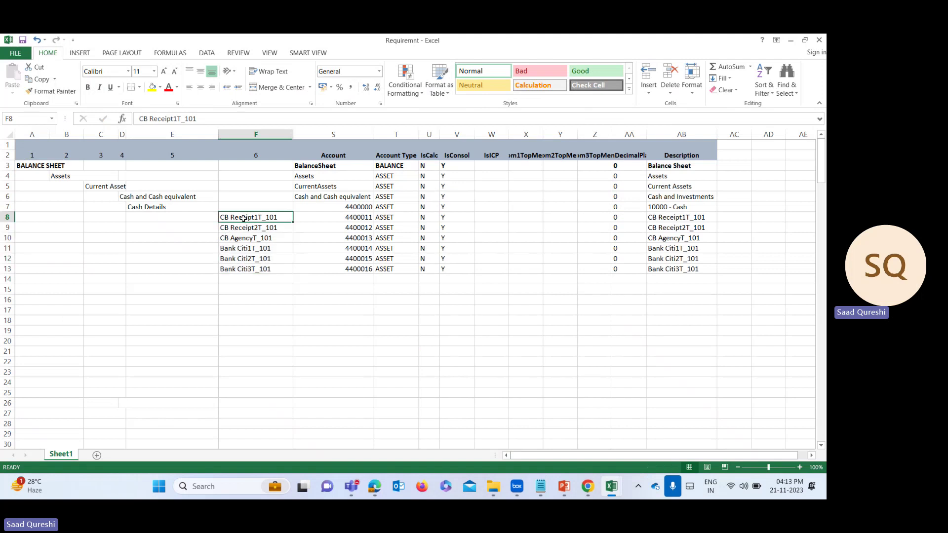
{"action": "left_click_drag", "start_coordinate": [243, 218], "coordinate": [242, 269]}
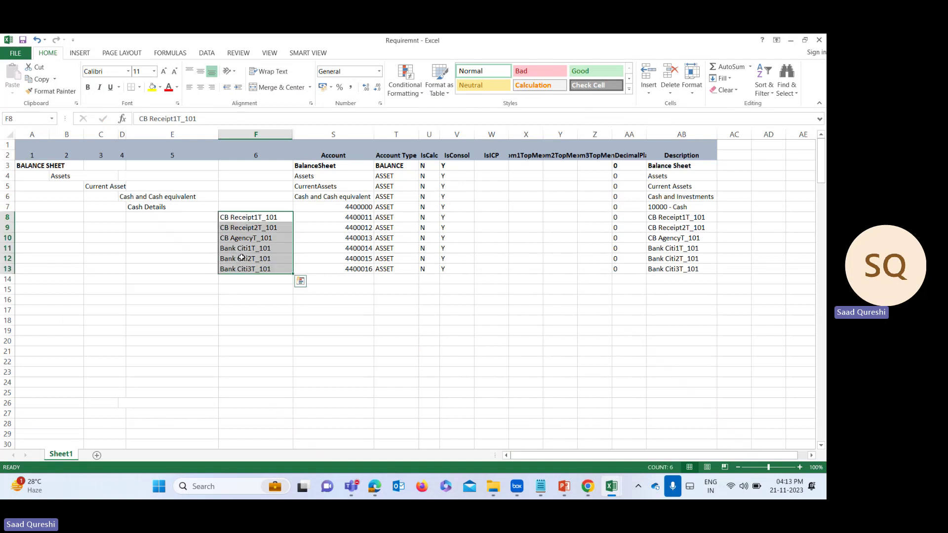
{"action": "left_click", "coordinate": [182, 207]}
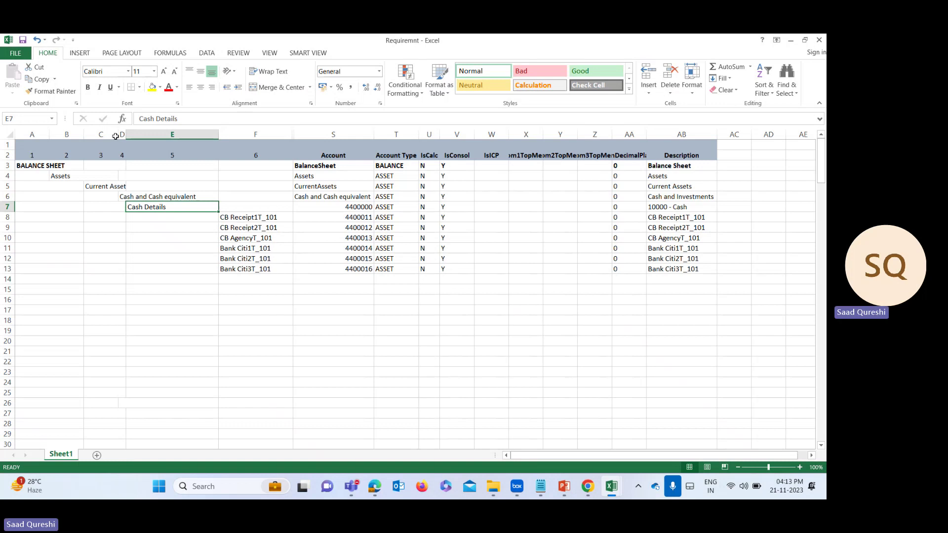
{"action": "left_click_drag", "start_coordinate": [261, 217], "coordinate": [265, 262]}
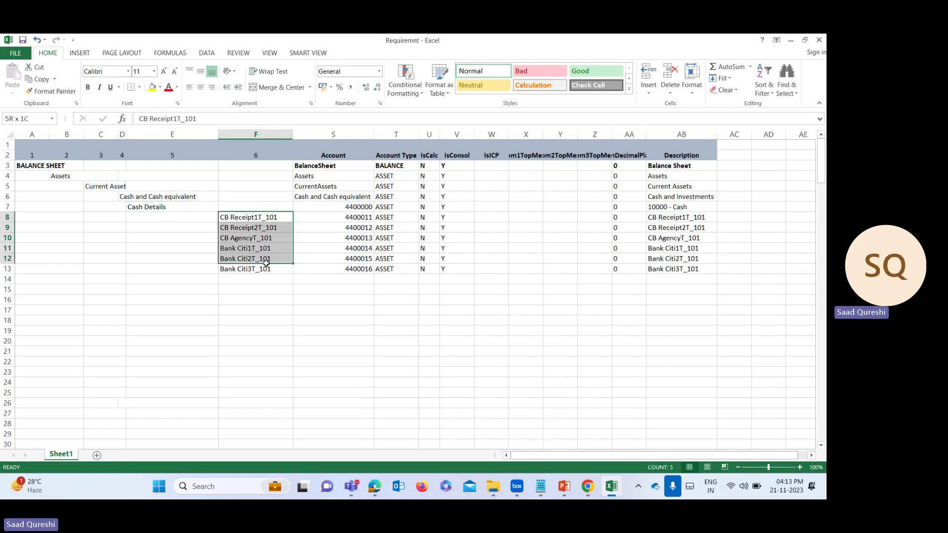
{"action": "left_click", "coordinate": [342, 249]}
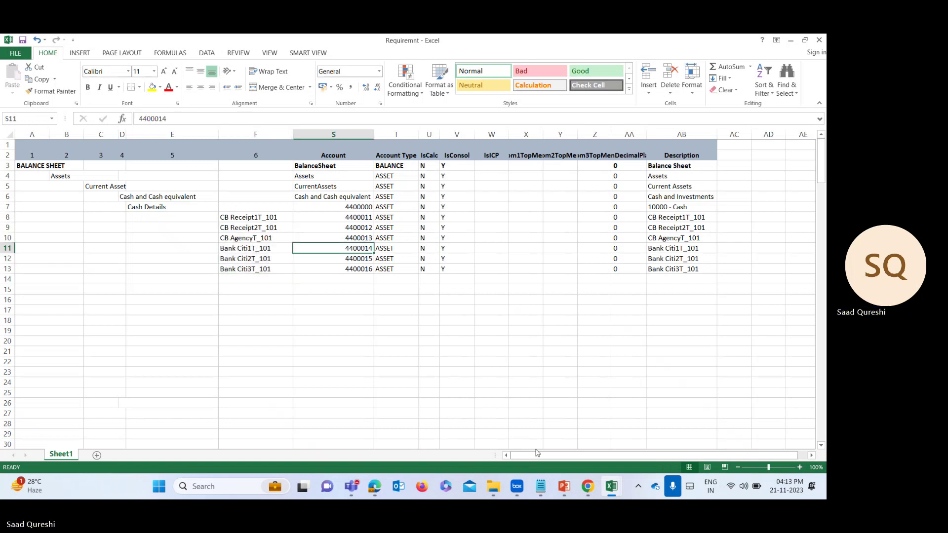
- Review the T_101Ticket_dataLoad sheet's accounts 4400011–4400016, from CB Receipt1T_101 onward, and their aliases
{"action": "mouse_move", "coordinate": [612, 487]}
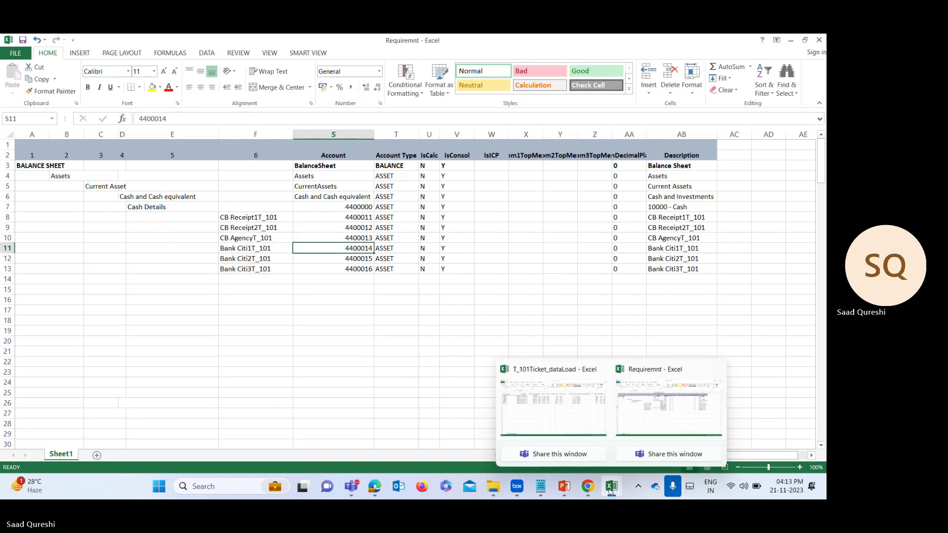
{"action": "left_click", "coordinate": [569, 417]}
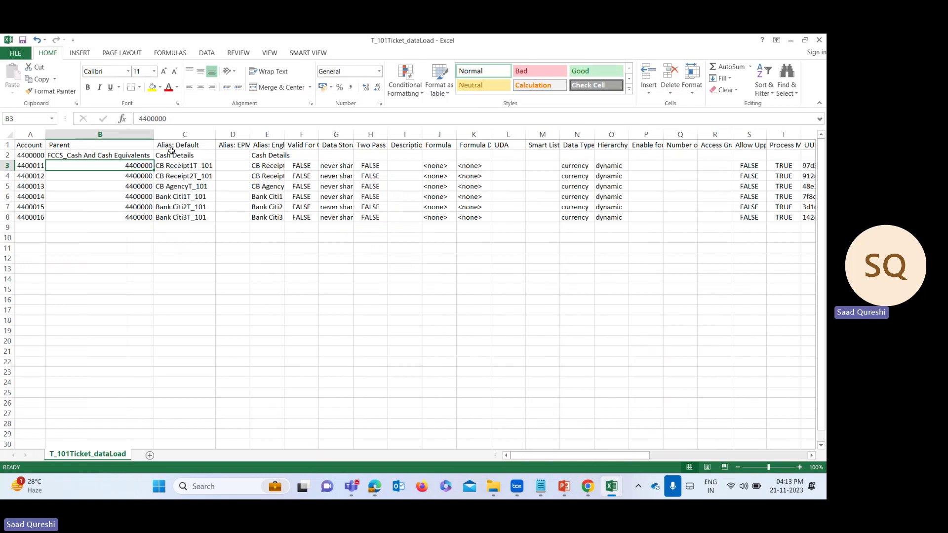
{"action": "scroll", "coordinate": [587, 464], "scroll_direction": "right", "scroll_amount": 1}
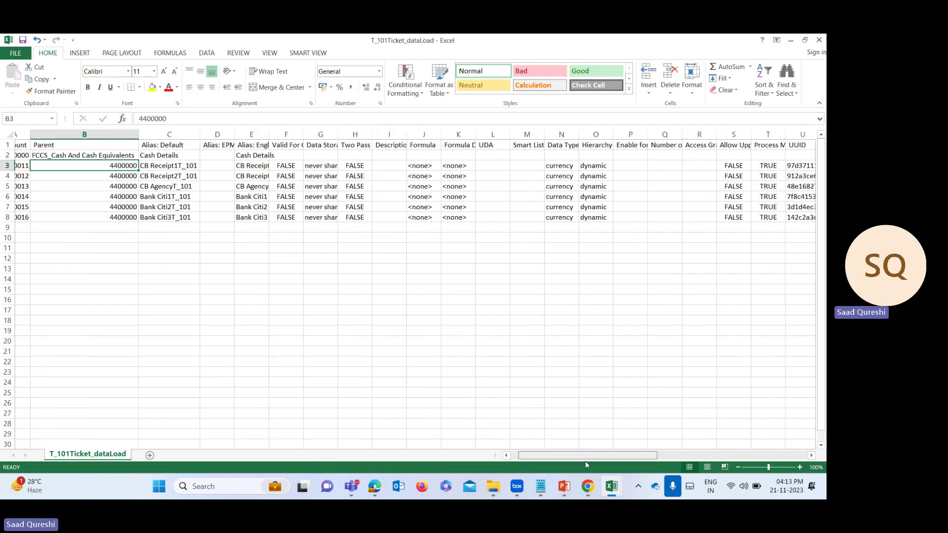
{"action": "scroll", "coordinate": [585, 464], "scroll_direction": "right", "scroll_amount": 10}
{"action": "scroll", "coordinate": [355, 453], "scroll_direction": "left", "scroll_amount": 11}
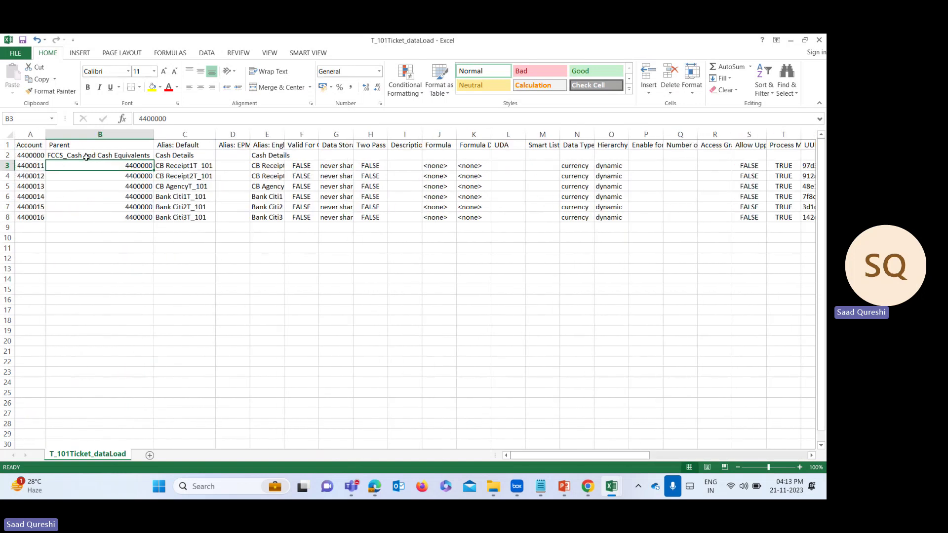
{"action": "left_click", "coordinate": [174, 165]}
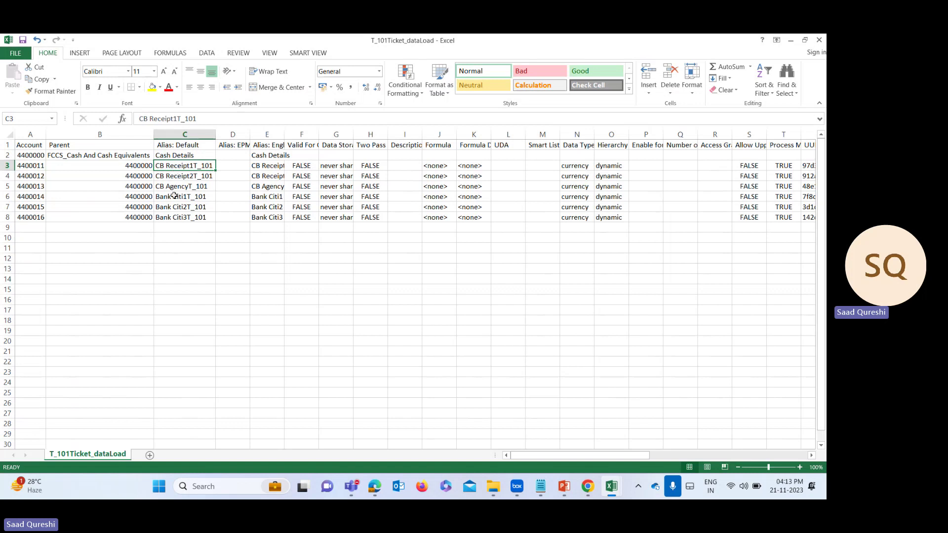
{"action": "left_click", "coordinate": [25, 168]}
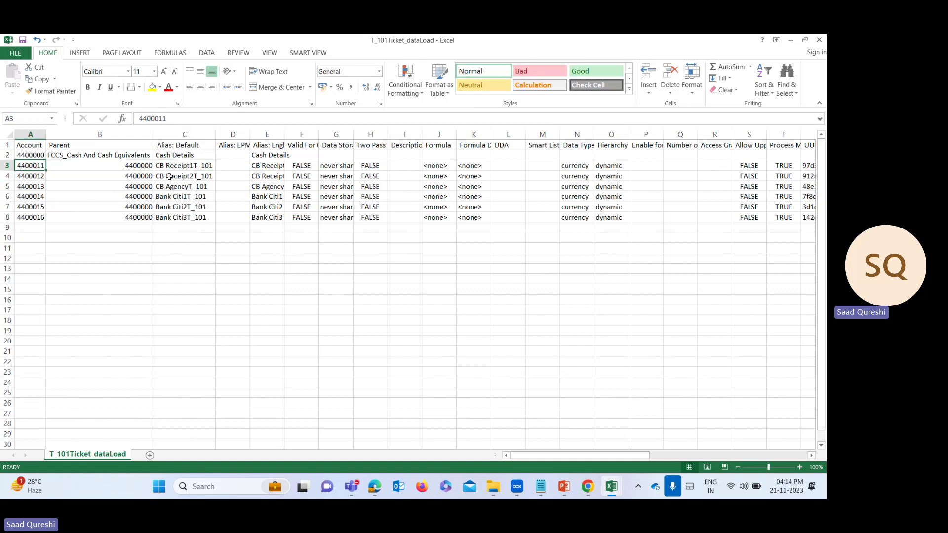
{"action": "left_click_drag", "start_coordinate": [173, 165], "coordinate": [176, 218]}
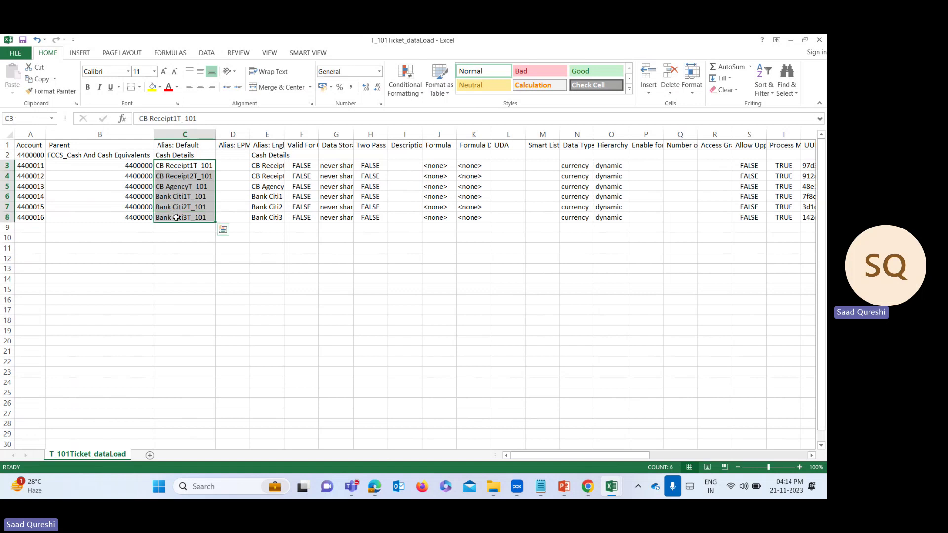
{"action": "left_click", "coordinate": [231, 238]}
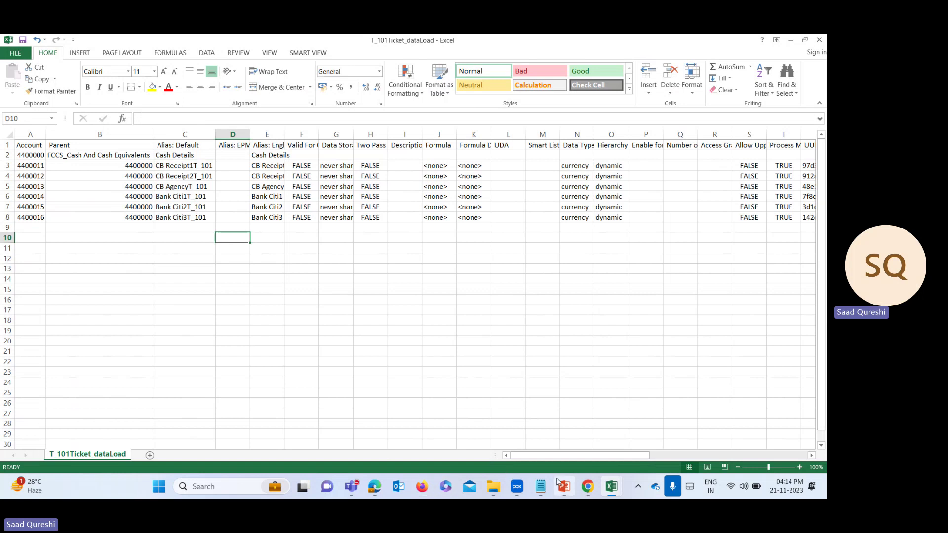
- In the web app, open the VisCnsl Application Overview from the Navigator menu
{"action": "left_click", "coordinate": [586, 488]}
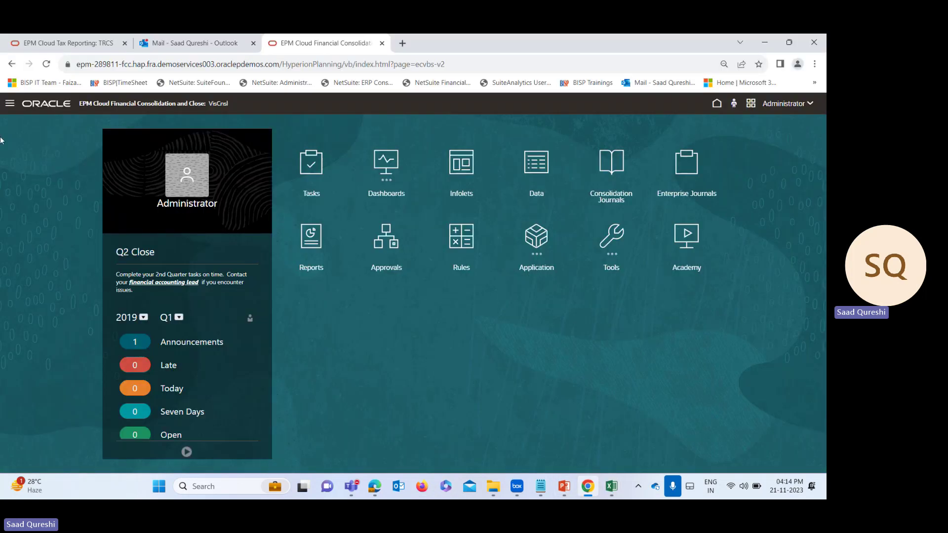
{"action": "left_click", "coordinate": [7, 104]}
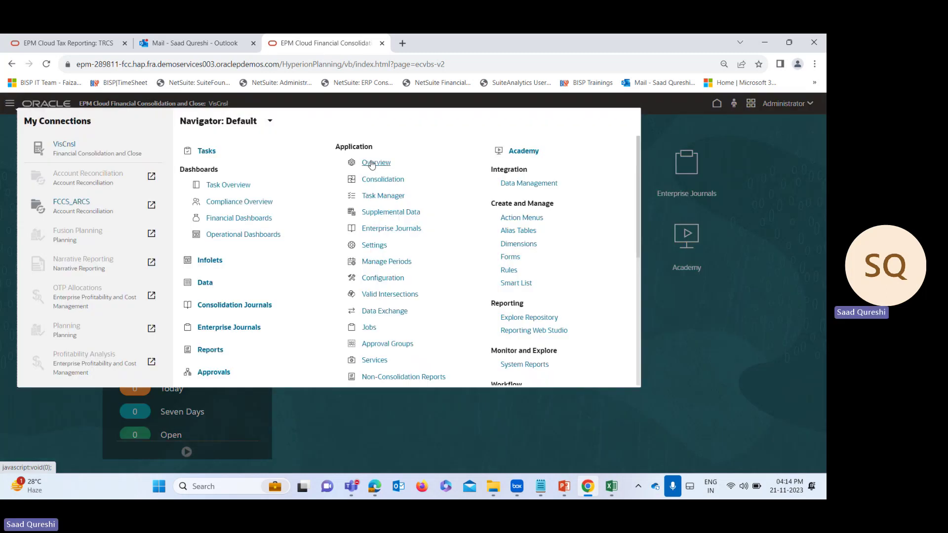
{"action": "left_click", "coordinate": [371, 164]}
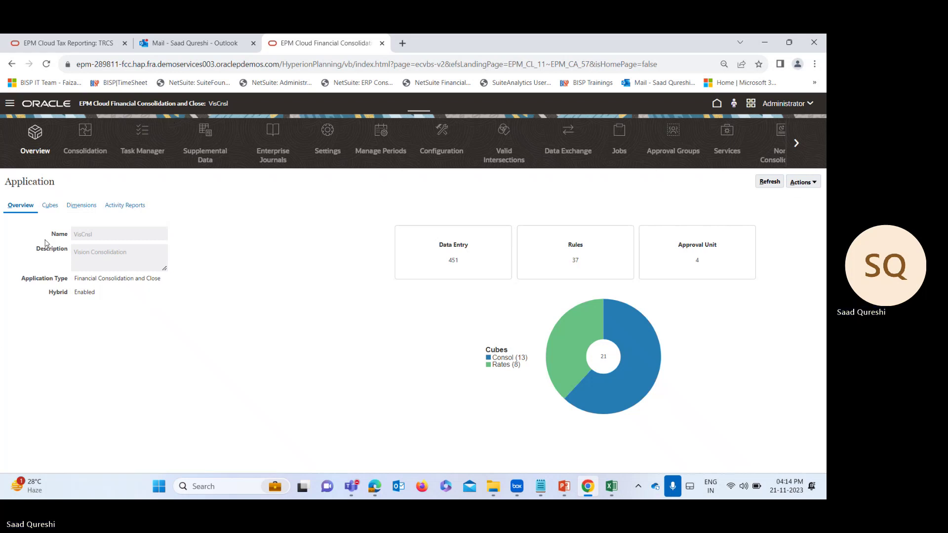
{"action": "left_click", "coordinate": [75, 207]}
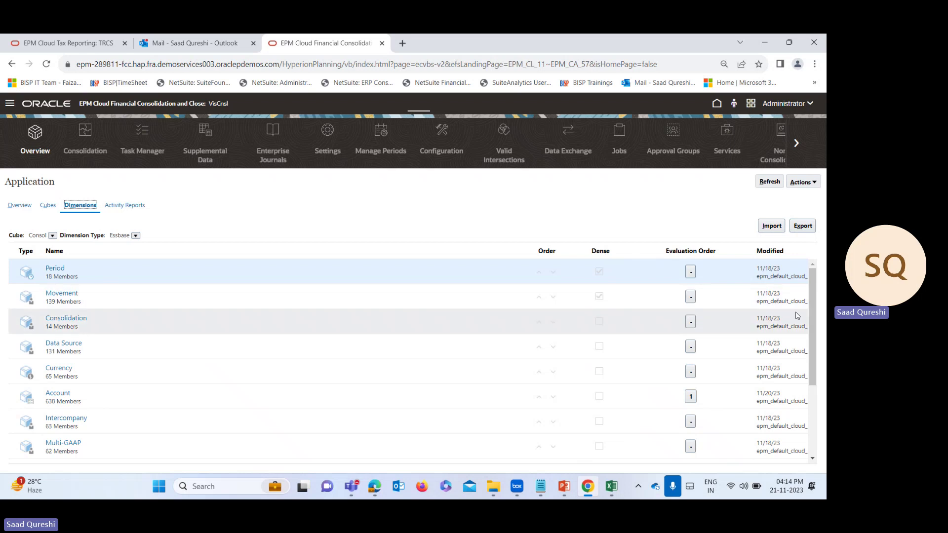
{"action": "left_click", "coordinate": [611, 486]}
{"action": "left_click", "coordinate": [539, 397]}
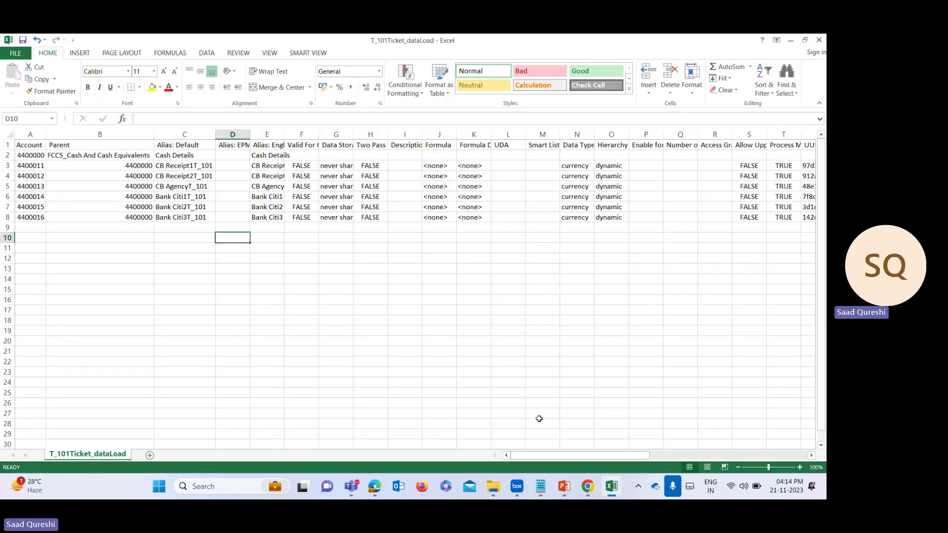
{"action": "left_click", "coordinate": [588, 494]}
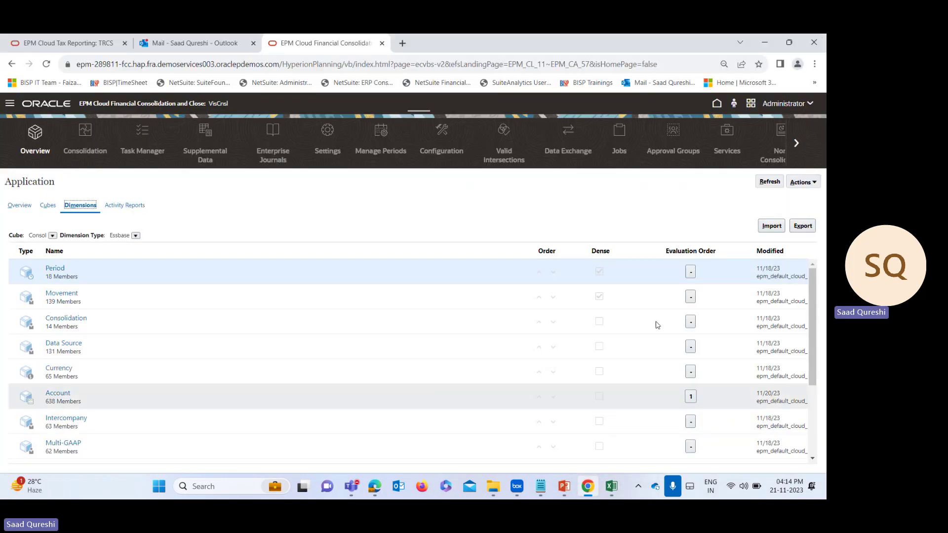
- Create a new Import Metadata job from the Dimensions page
{"action": "left_click", "coordinate": [766, 230]}
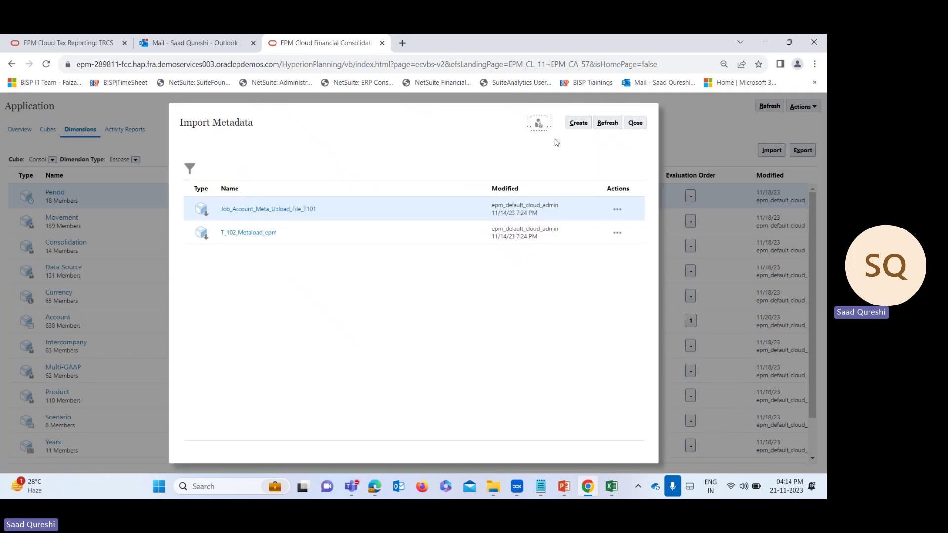
{"action": "left_click", "coordinate": [578, 123]}
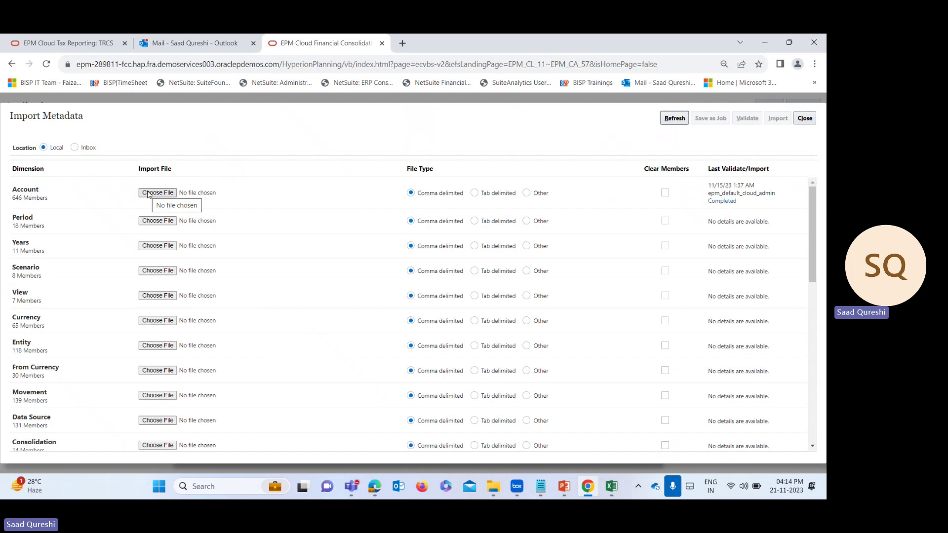
- Attach T_101Ticket_dataLoad.csv from FCCS Tickets as the Account dimension's comma-delimited import file
{"action": "left_click", "coordinate": [148, 194]}
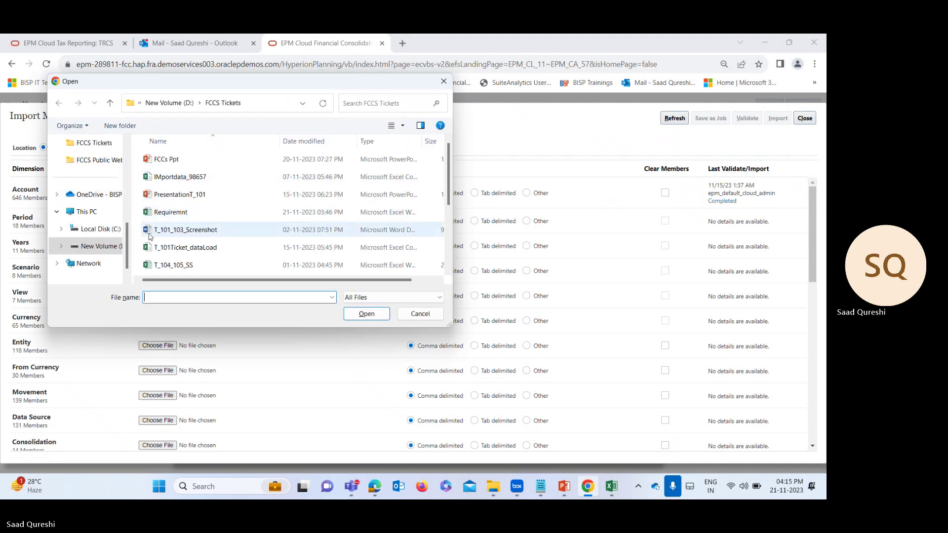
{"action": "scroll", "coordinate": [200, 243], "scroll_direction": "down", "scroll_amount": 2}
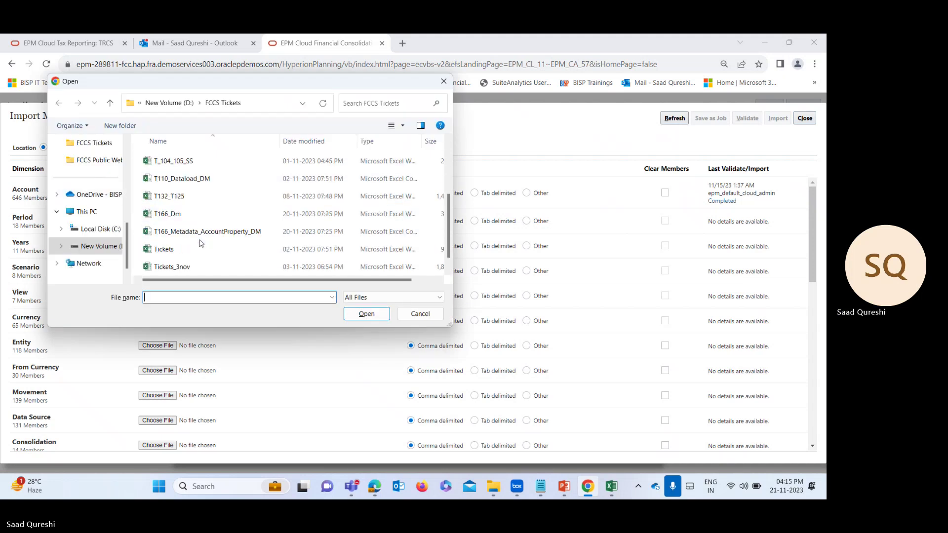
{"action": "scroll", "coordinate": [200, 242], "scroll_direction": "down", "scroll_amount": 1}
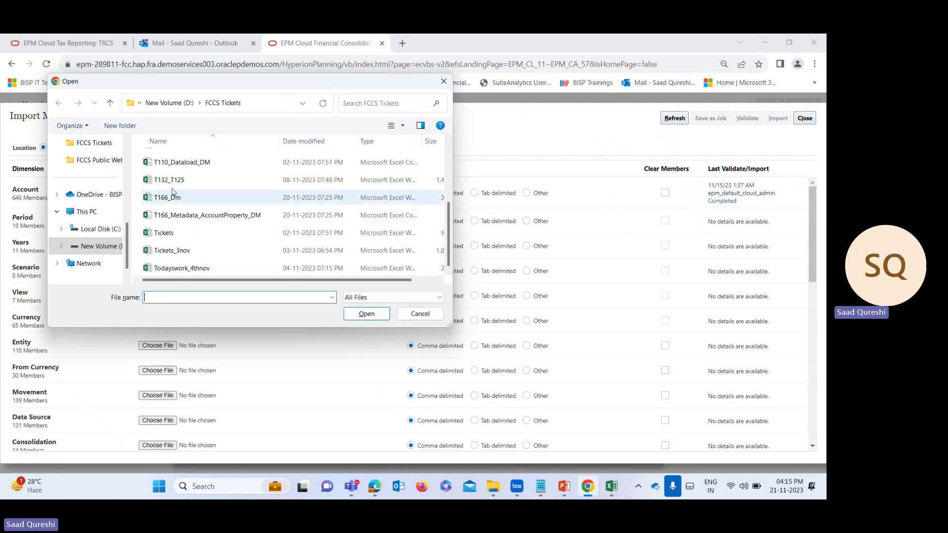
{"action": "scroll", "coordinate": [193, 209], "scroll_direction": "up", "scroll_amount": 1}
{"action": "scroll", "coordinate": [191, 206], "scroll_direction": "up", "scroll_amount": 2}
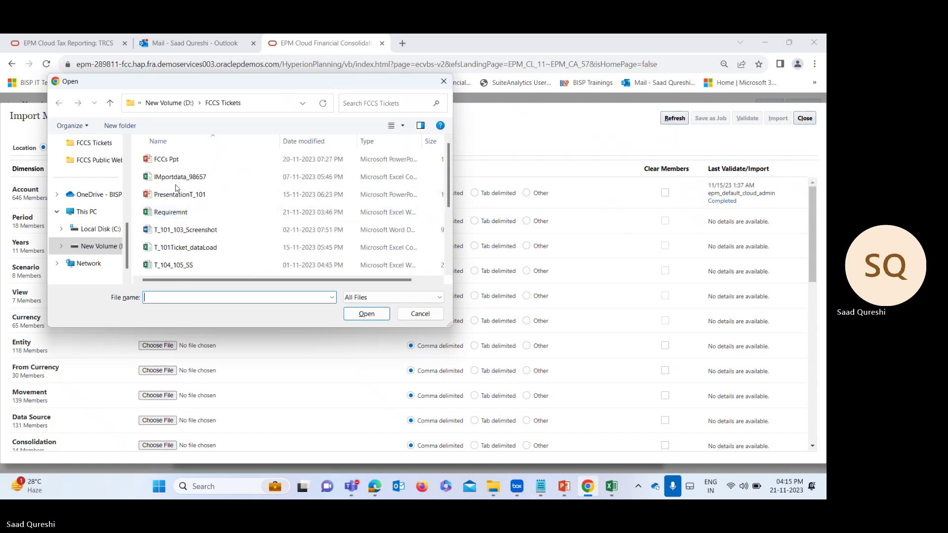
{"action": "scroll", "coordinate": [183, 200], "scroll_direction": "down", "scroll_amount": 1}
{"action": "left_click", "coordinate": [188, 196]}
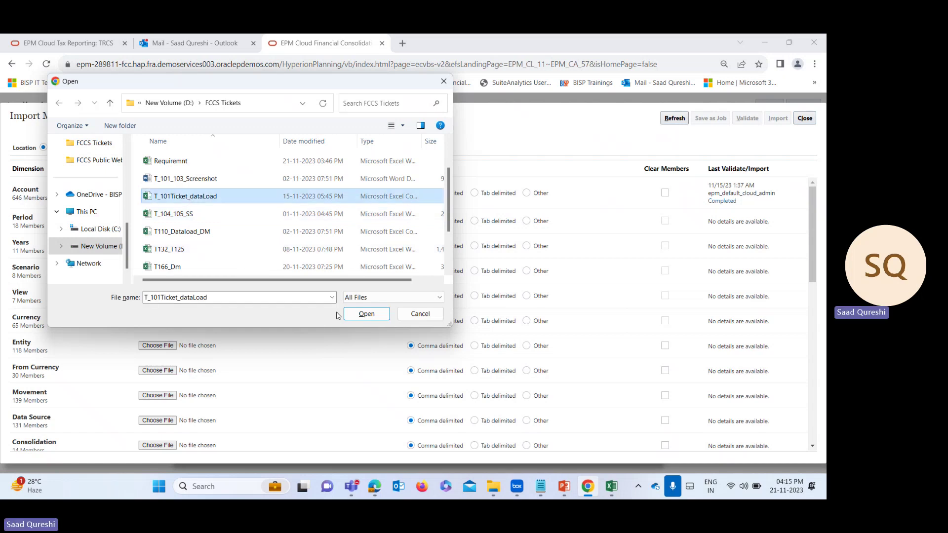
{"action": "left_click", "coordinate": [366, 314]}
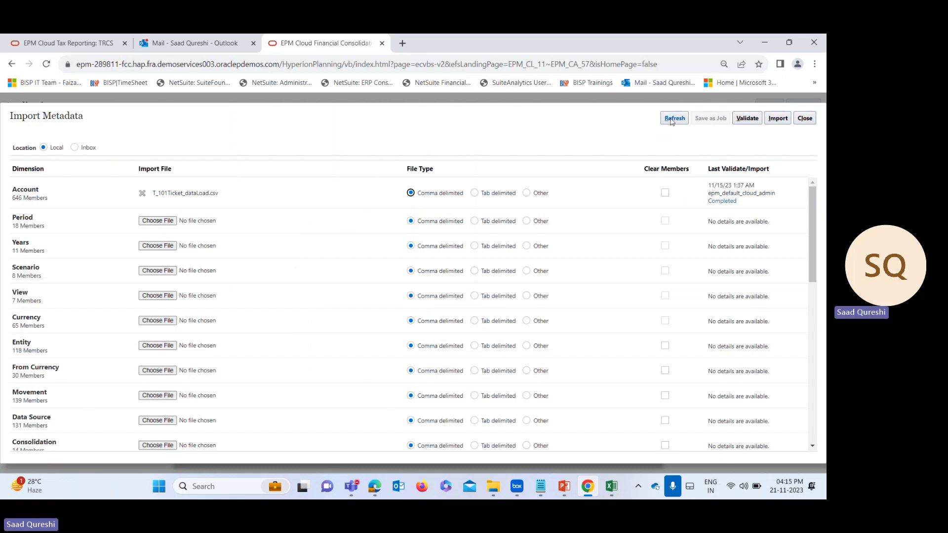
- Validate the Account metadata file, import it without refreshing the database, and close the import page
{"action": "left_click", "coordinate": [747, 120]}
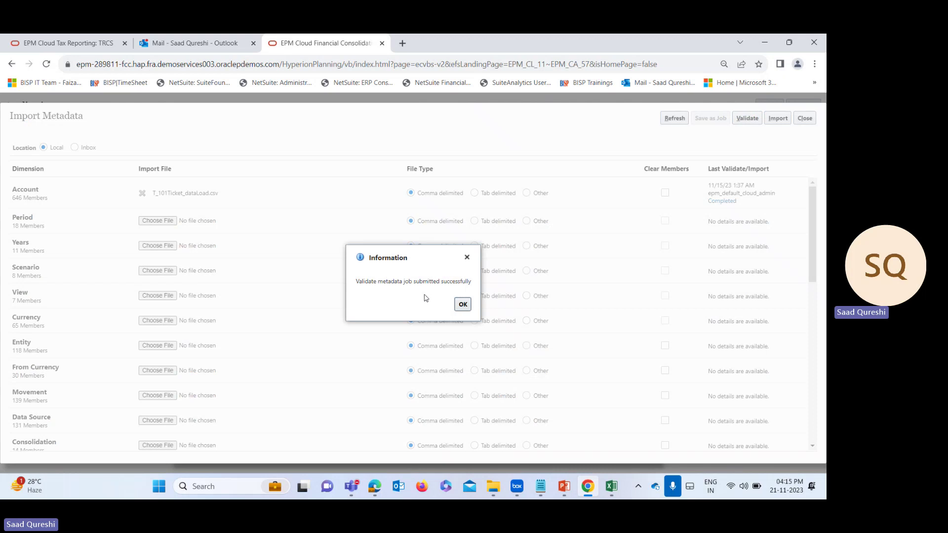
{"action": "left_click", "coordinate": [463, 304]}
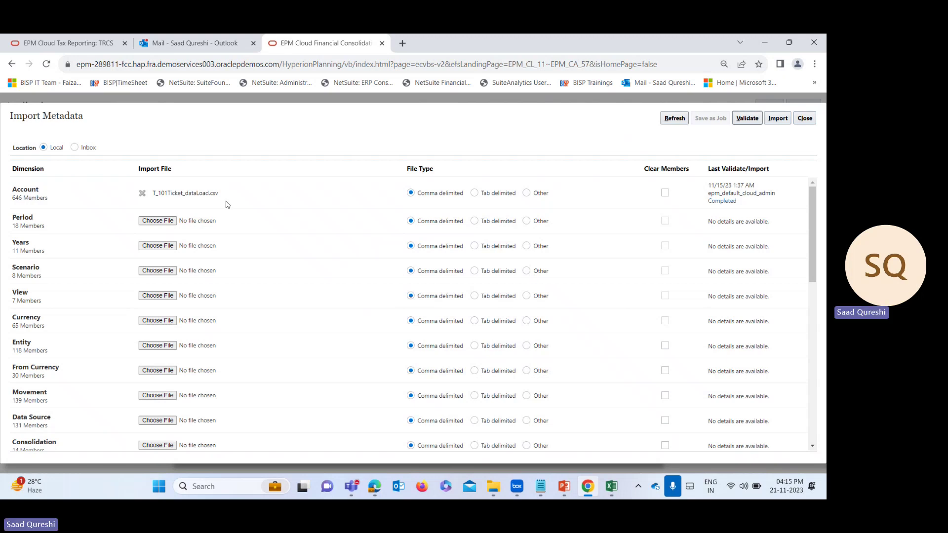
{"action": "left_click", "coordinate": [774, 120]}
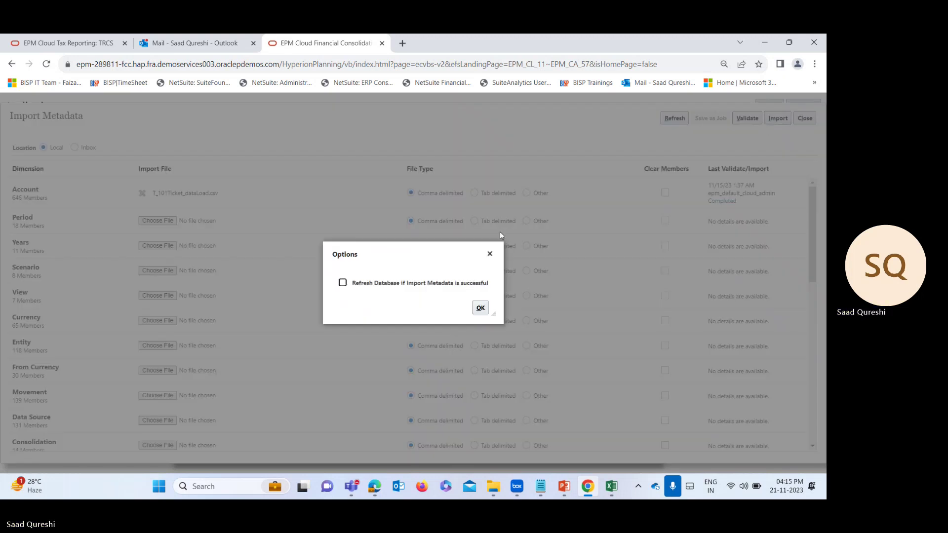
{"action": "left_click", "coordinate": [481, 308]}
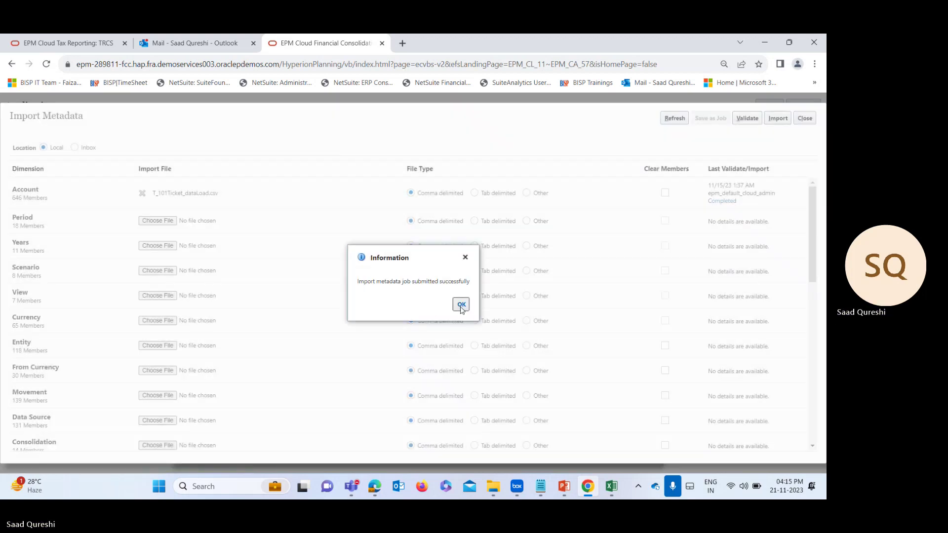
{"action": "left_click", "coordinate": [807, 124]}
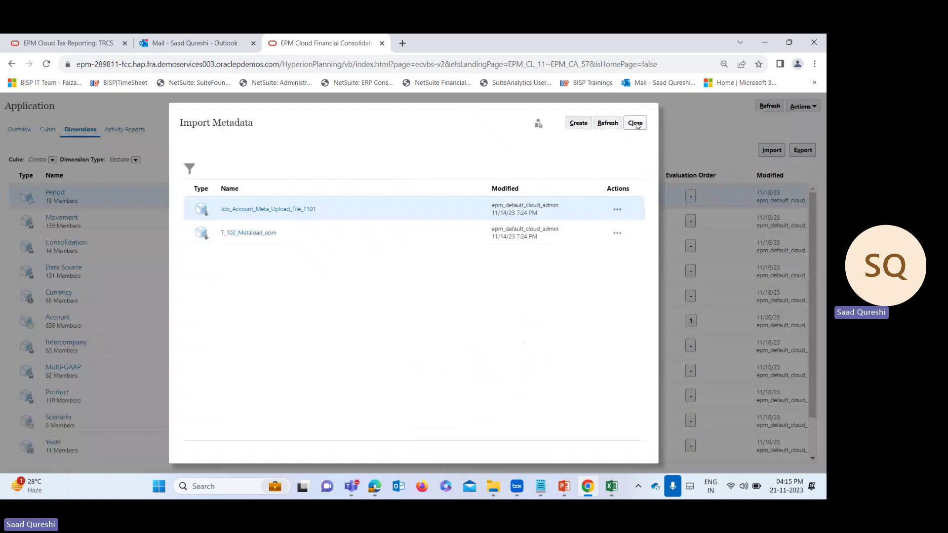
{"action": "left_click", "coordinate": [634, 123]}
- On the Jobs page, confirm the Import Metadata job's details show the Account load Completed
{"action": "left_click", "coordinate": [618, 144]}
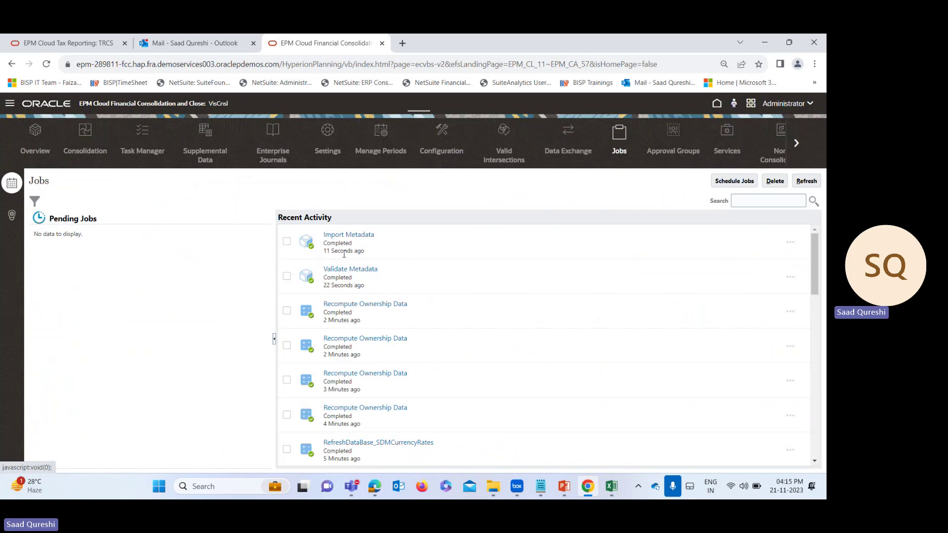
{"action": "left_click", "coordinate": [339, 239]}
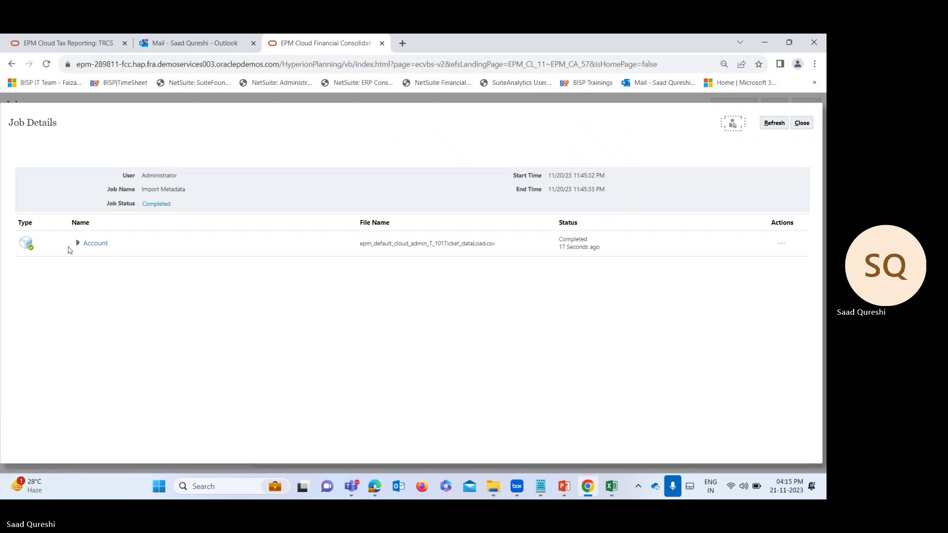
{"action": "left_click", "coordinate": [803, 123]}
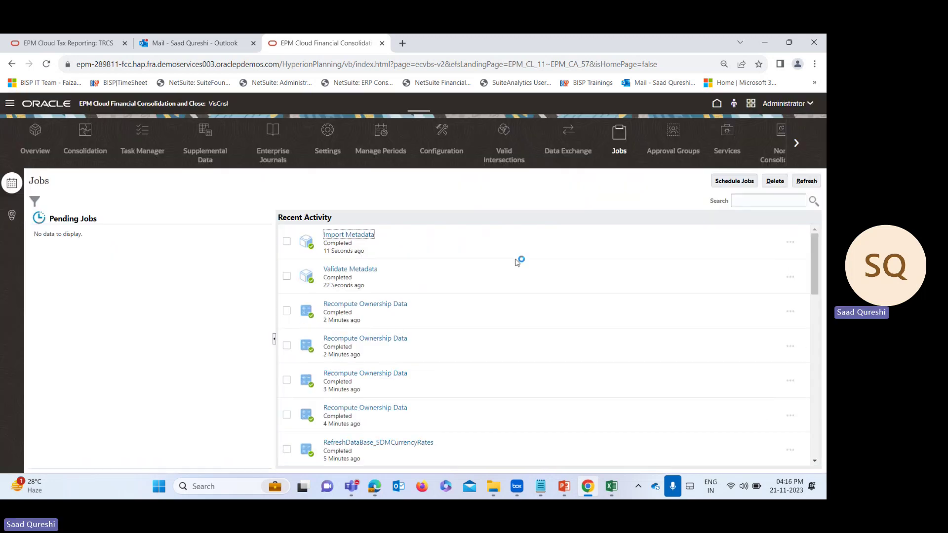
- Expand Account through Balance Sheet, Total Assets, Current Assets and Cash down to 4400000 Cash Details
{"action": "left_click", "coordinate": [8, 104]}
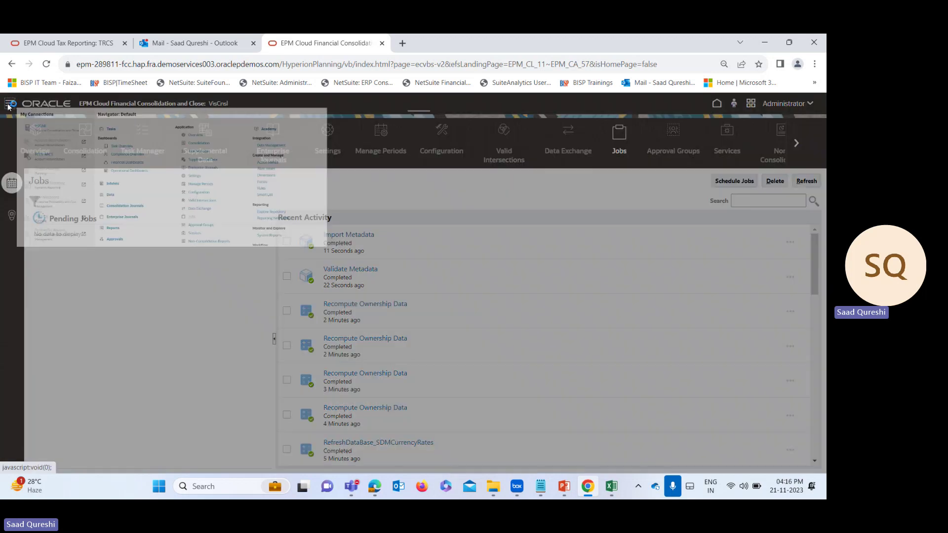
{"action": "left_click", "coordinate": [517, 245]}
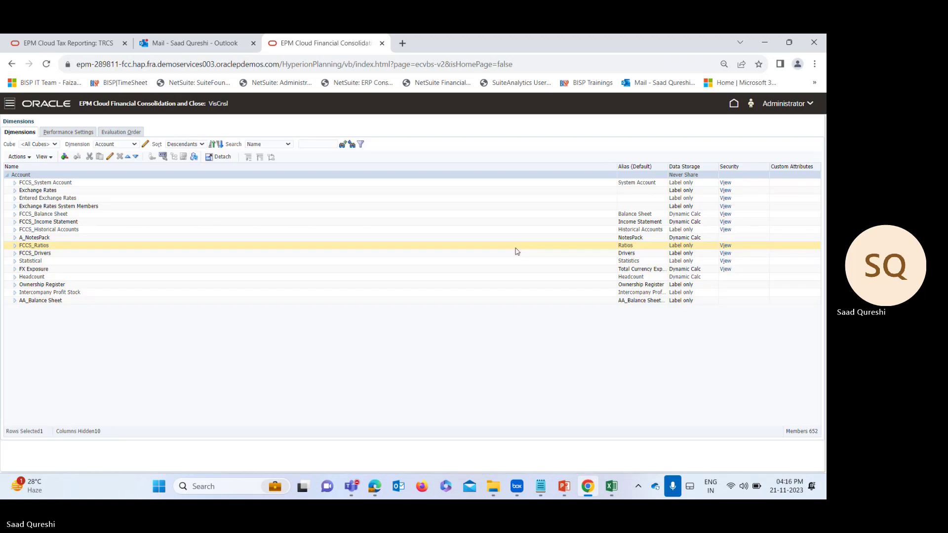
{"action": "left_click", "coordinate": [15, 215]}
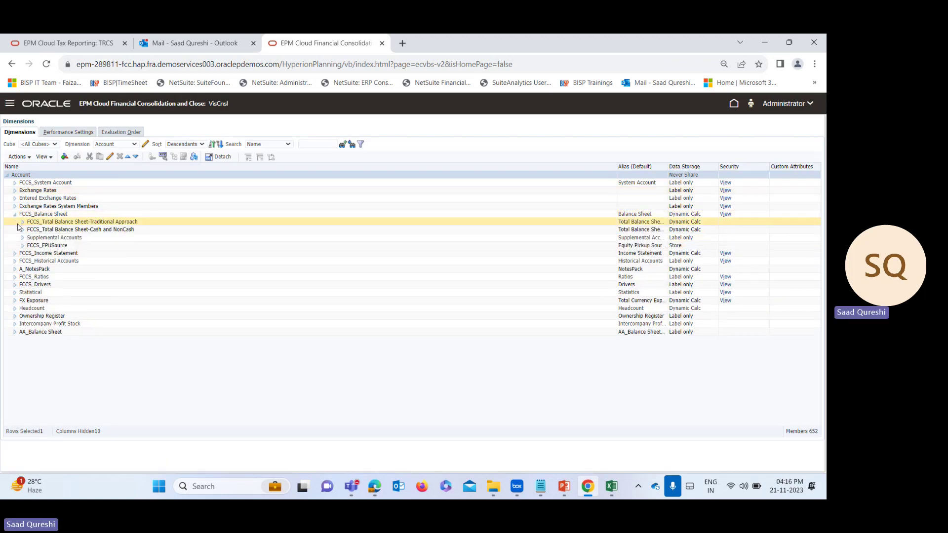
{"action": "left_click", "coordinate": [22, 223]}
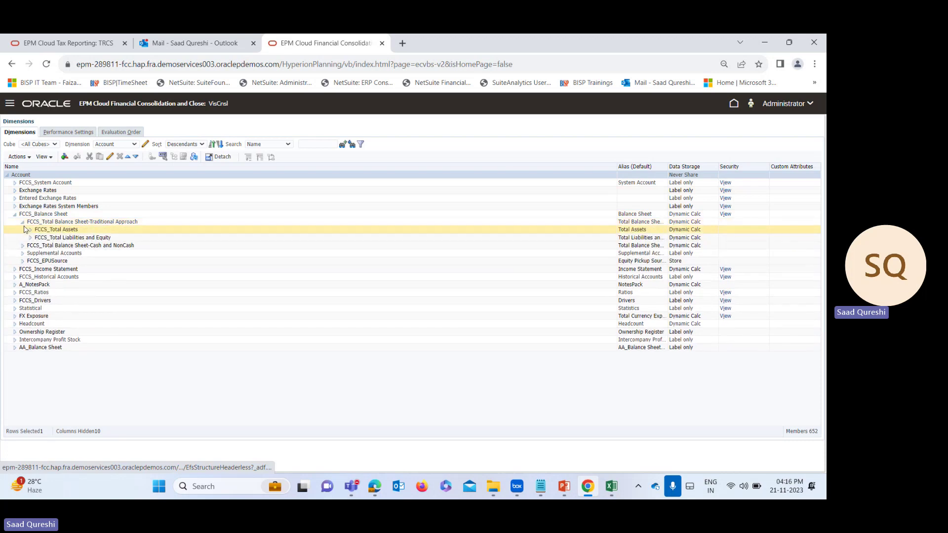
{"action": "left_click", "coordinate": [30, 230]}
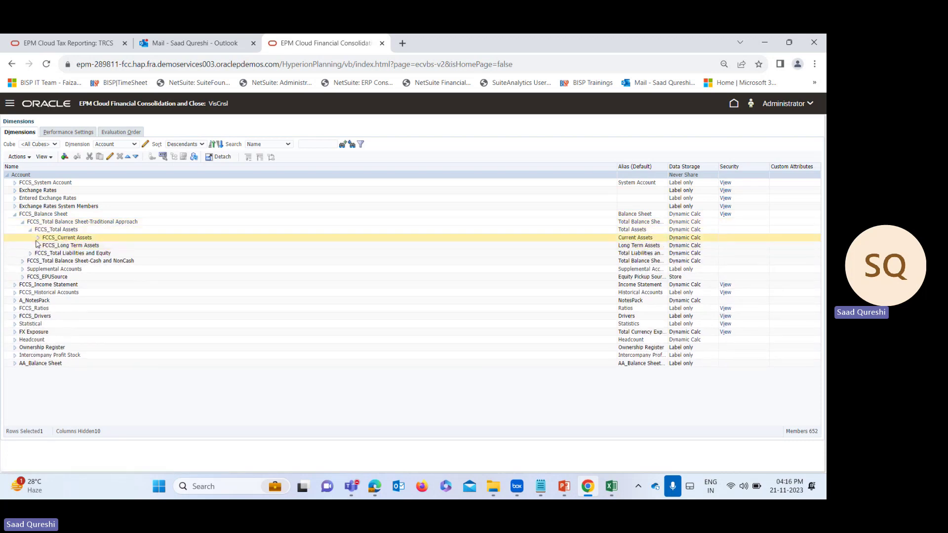
{"action": "left_click", "coordinate": [38, 238]}
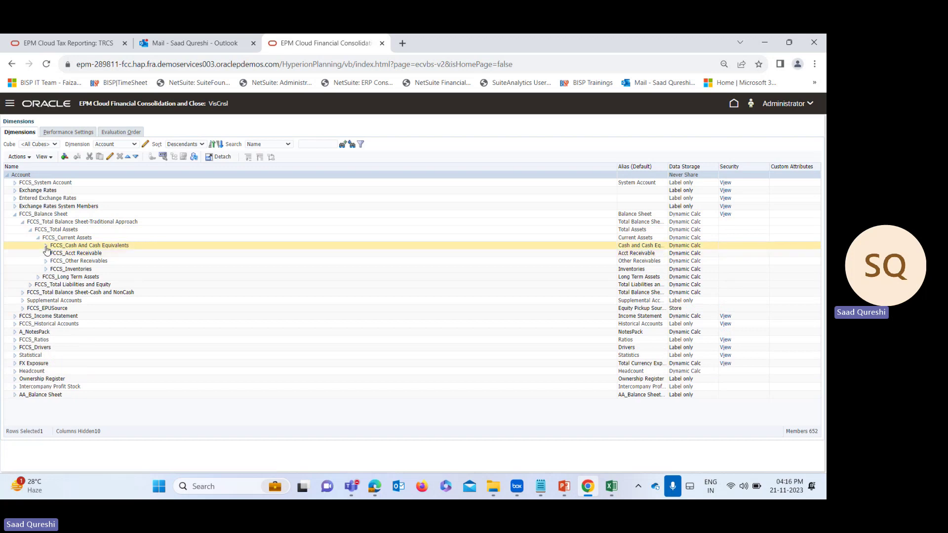
{"action": "left_click", "coordinate": [46, 245]}
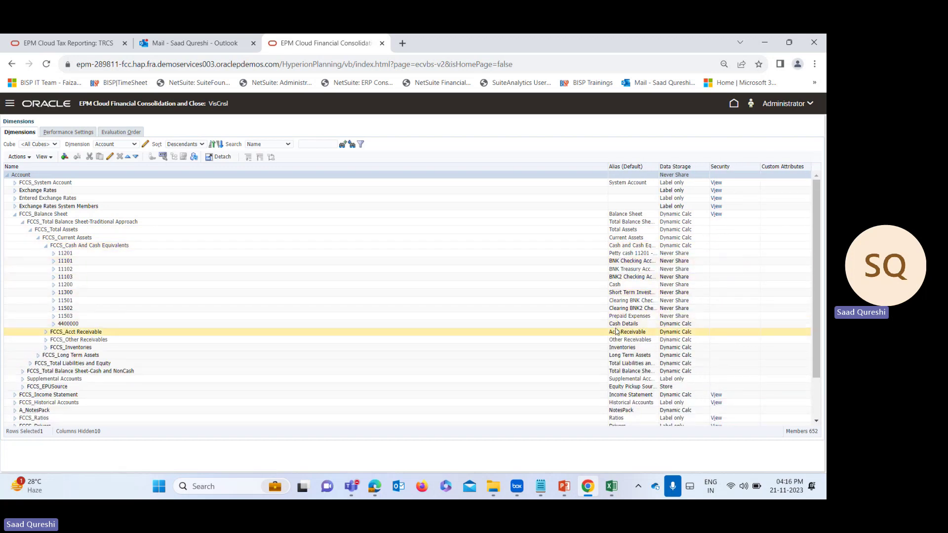
{"action": "left_click", "coordinate": [53, 324]}
- Check the new members 4400011, 4400013, 4400015 and 4400016 listed under 4400000
{"action": "left_click", "coordinate": [133, 341]}
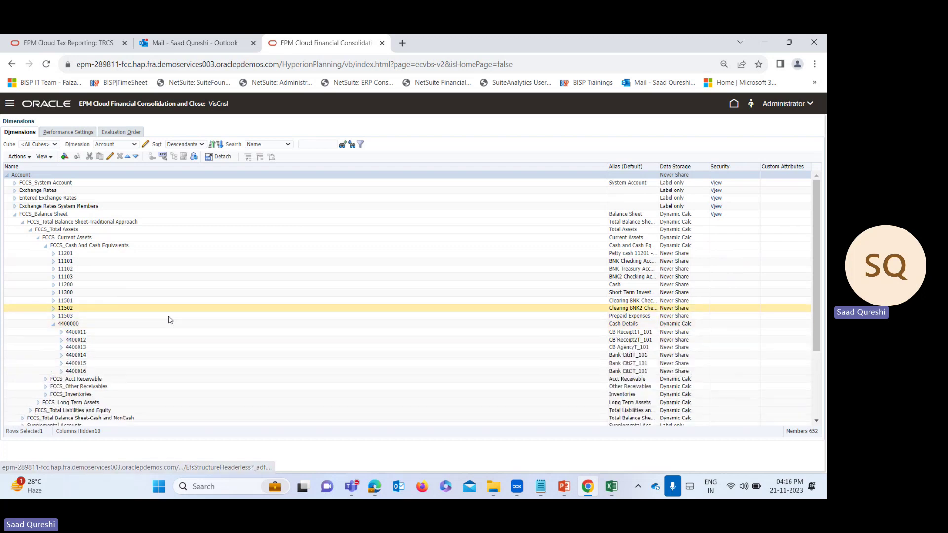
{"action": "left_click", "coordinate": [94, 345]}
{"action": "left_click", "coordinate": [89, 333]}
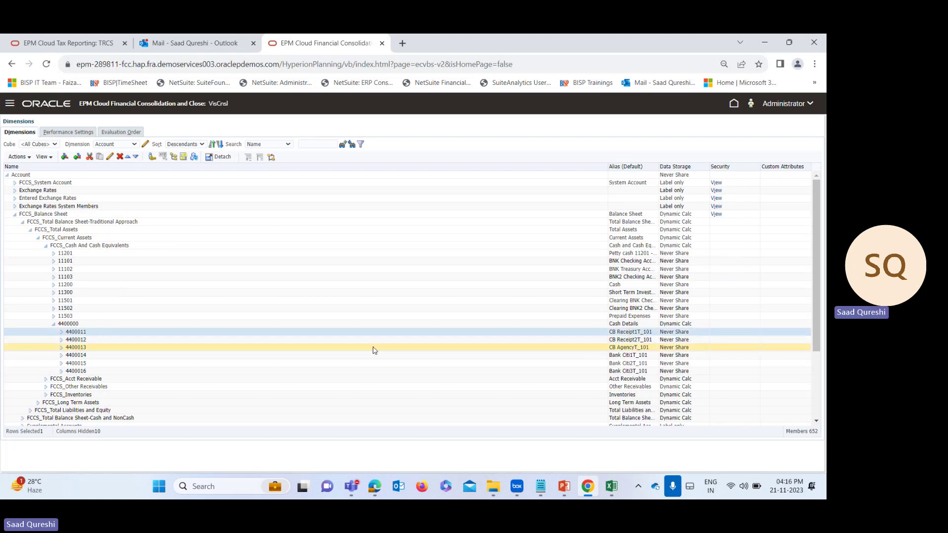
{"action": "left_click", "coordinate": [607, 350]}
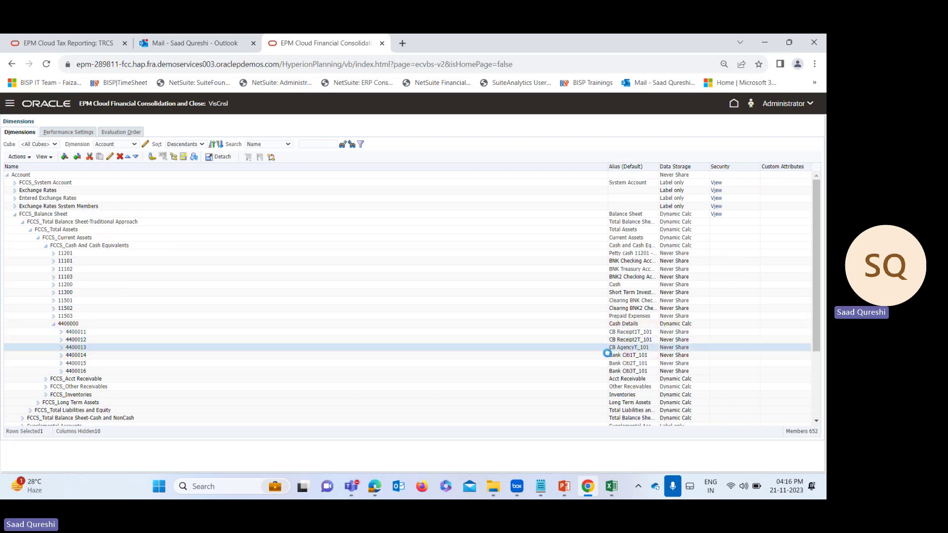
{"action": "left_click", "coordinate": [610, 370]}
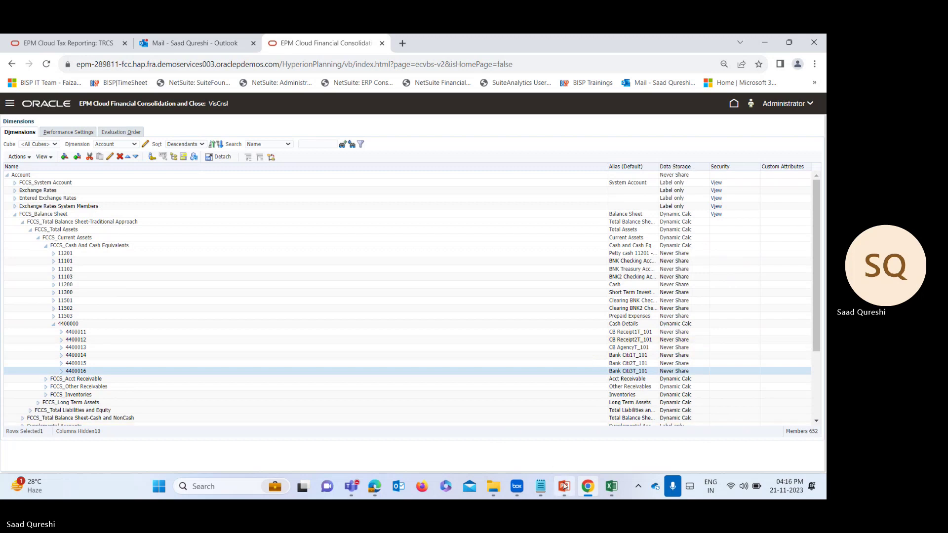
{"action": "left_click", "coordinate": [209, 363]}
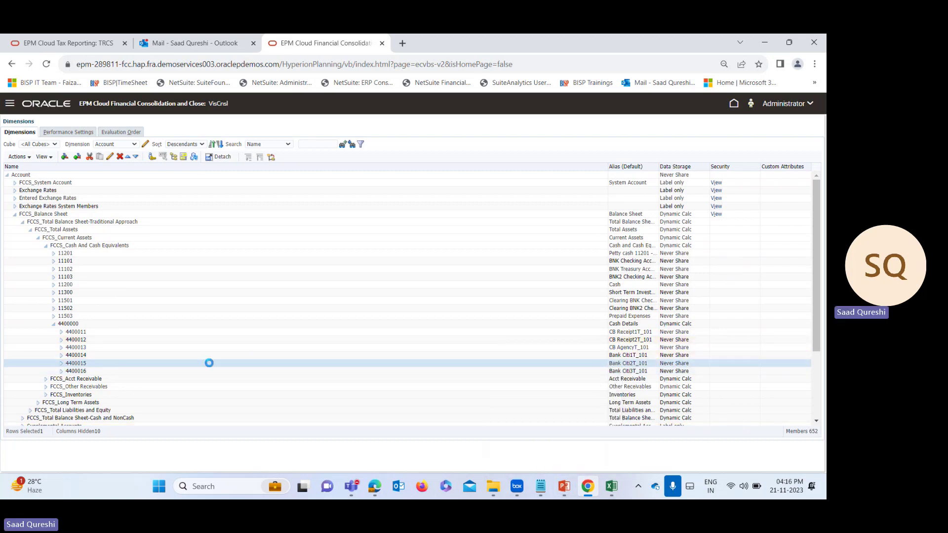
- Show the closing THANK YOU slide, slide 3, of the FCCs Ppt deck
{"action": "left_click", "coordinate": [564, 487]}
{"action": "scroll", "coordinate": [394, 271], "scroll_direction": "down", "scroll_amount": 1}
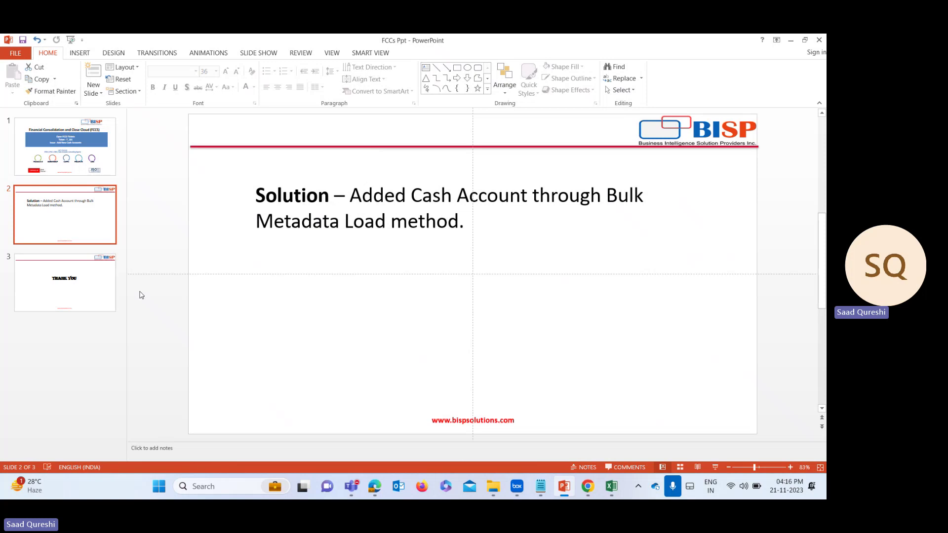
{"action": "left_click", "coordinate": [58, 299]}
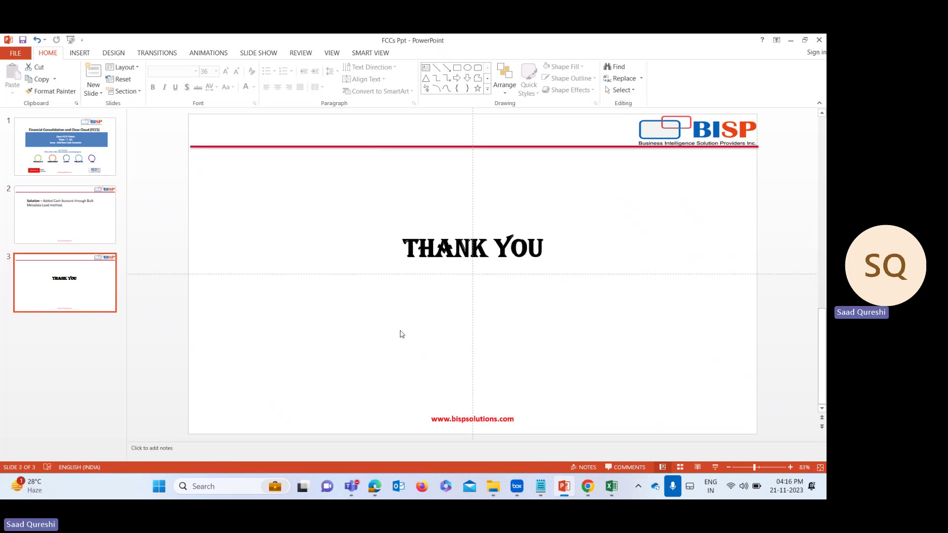